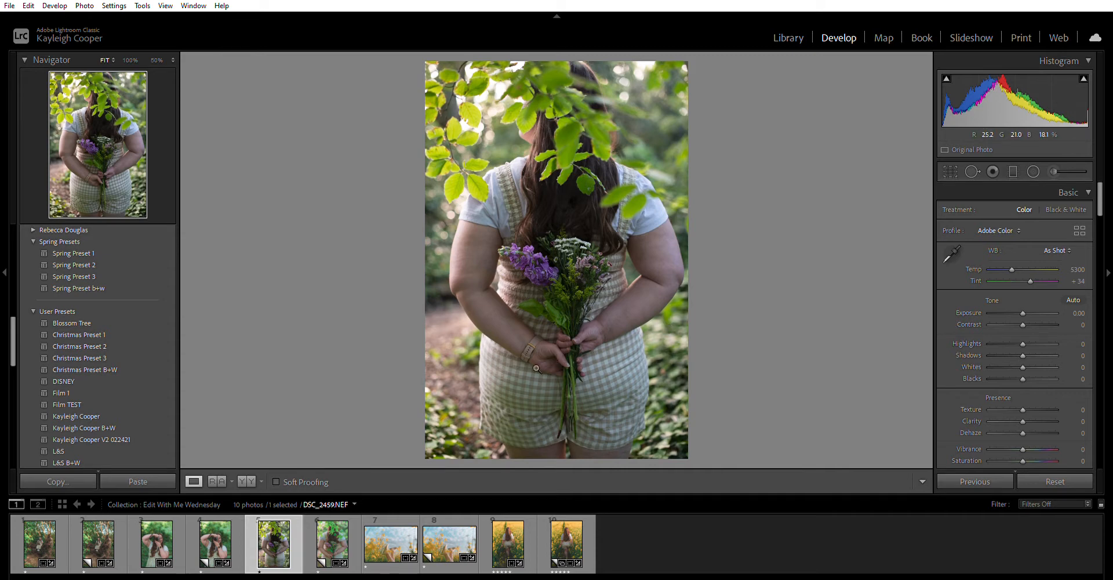
Apply the L+S June 2021 user preset to the original, unedited photo DSC_2459.NEF
{"action": "left_click", "coordinate": [337, 532]}
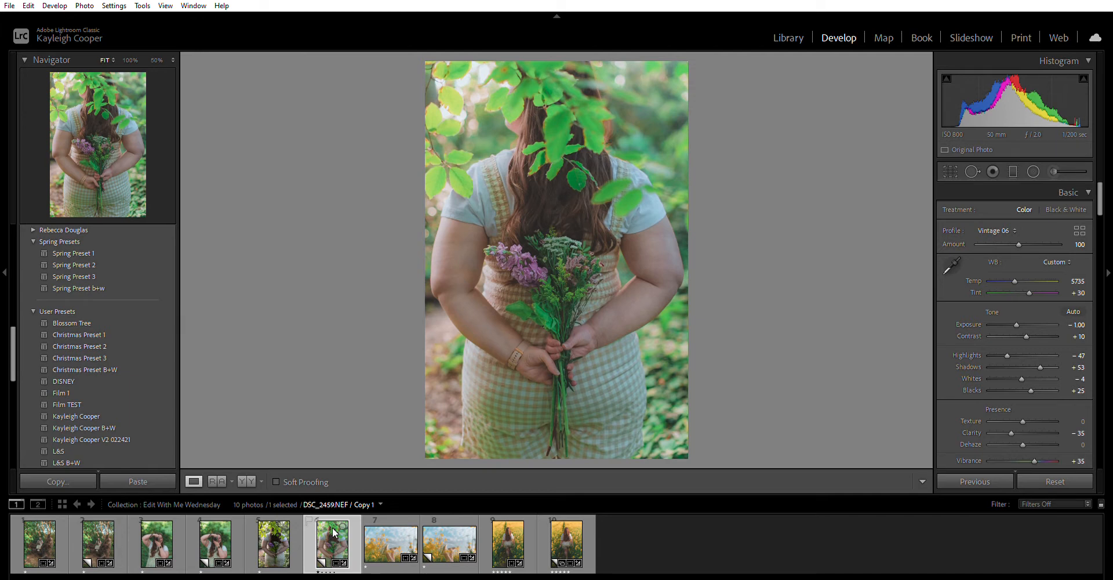
{"action": "key", "text": "Left"}
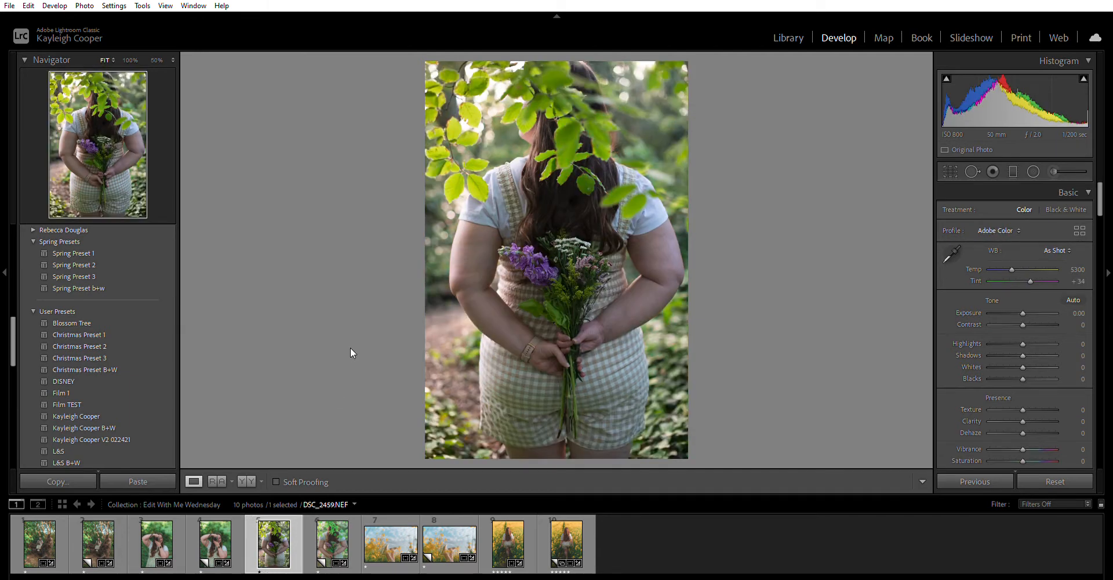
{"action": "scroll", "coordinate": [108, 411], "scroll_direction": "down", "scroll_amount": 3}
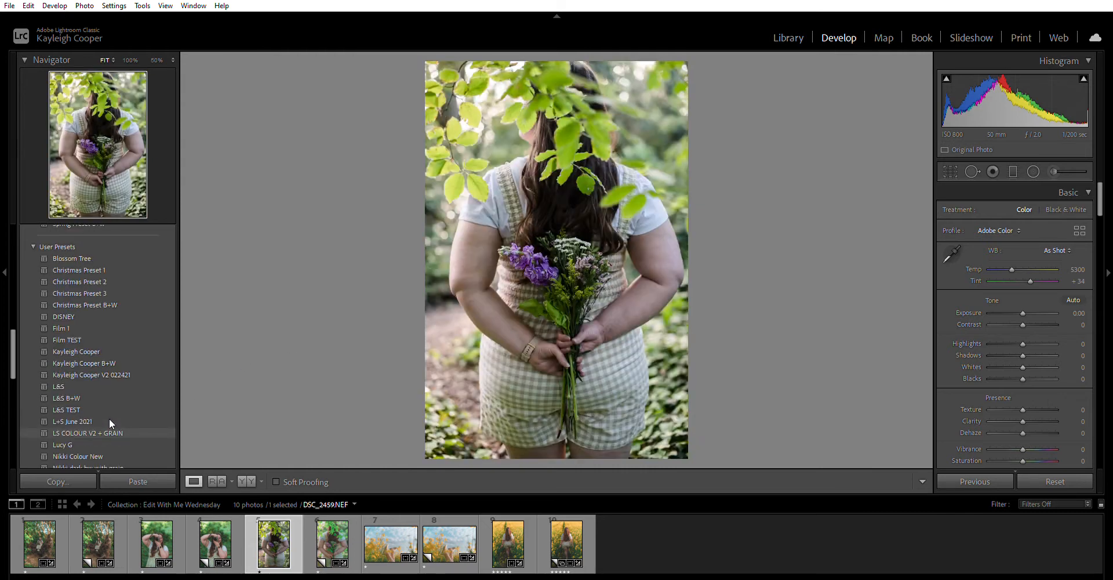
{"action": "left_click", "coordinate": [74, 411]}
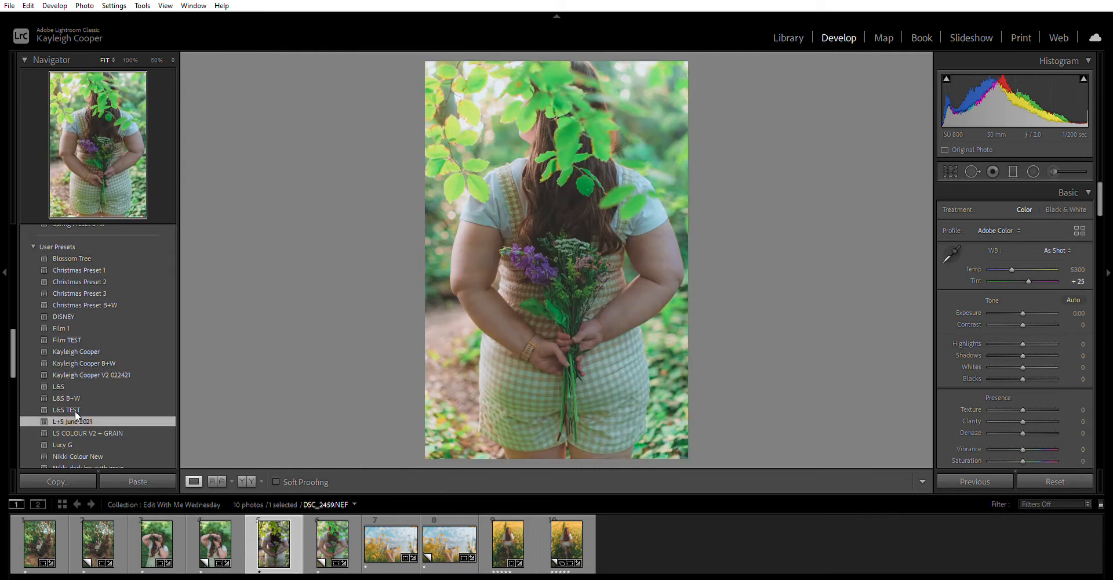
Compare the preset-edited original against the edited virtual copy in the filmstrip
{"action": "left_click", "coordinate": [328, 529]}
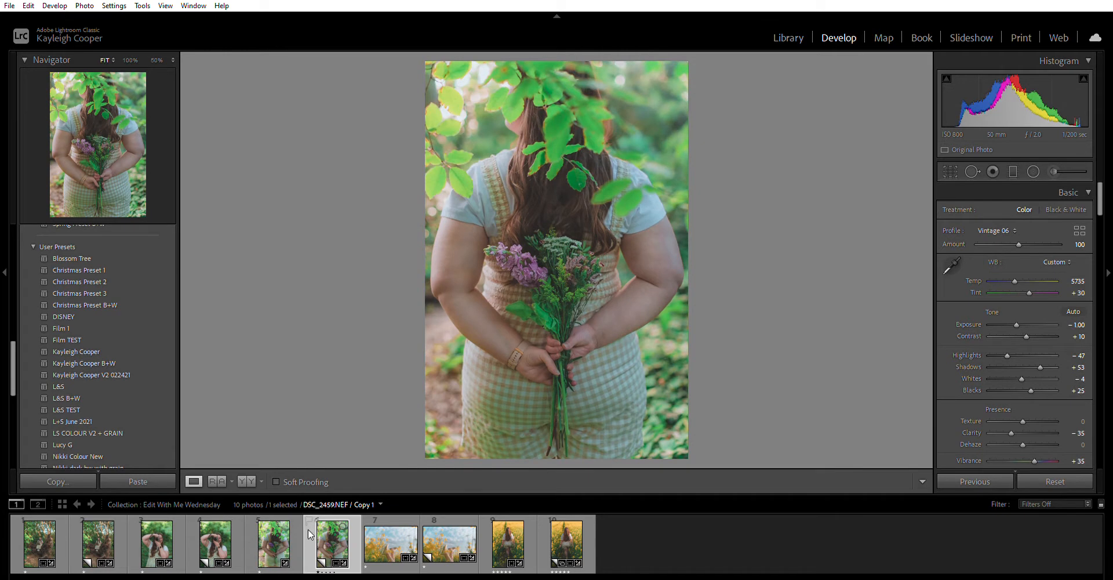
{"action": "left_click", "coordinate": [279, 536]}
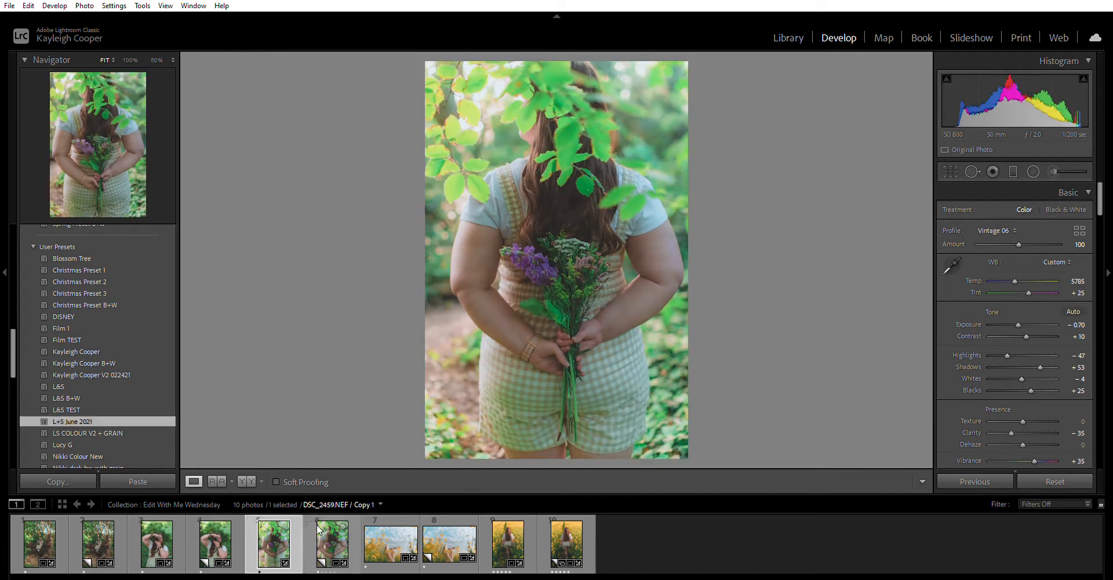
{"action": "left_click", "coordinate": [316, 524]}
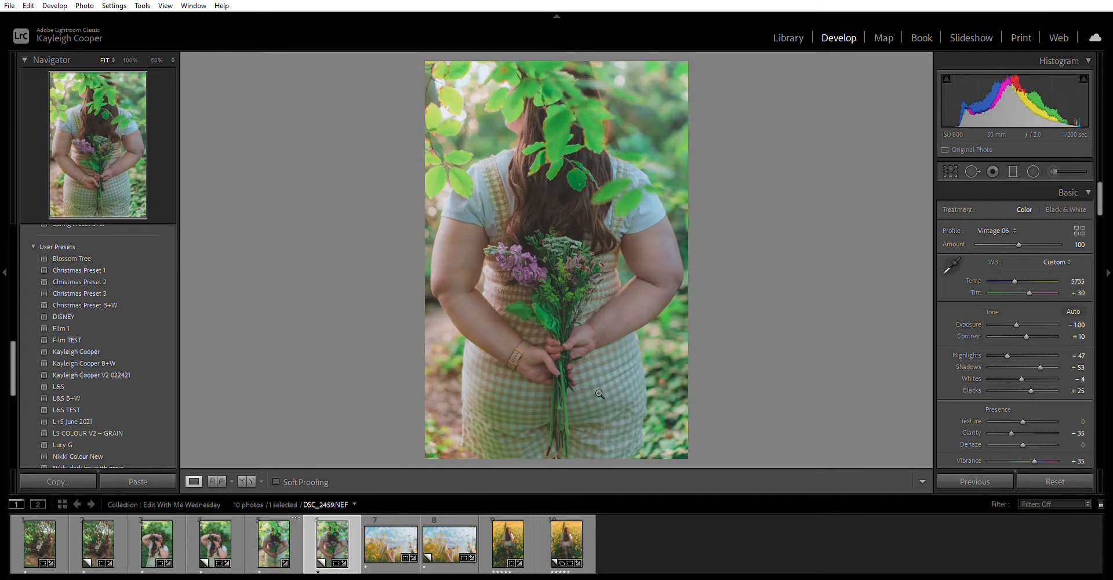
{"action": "left_click", "coordinate": [287, 540]}
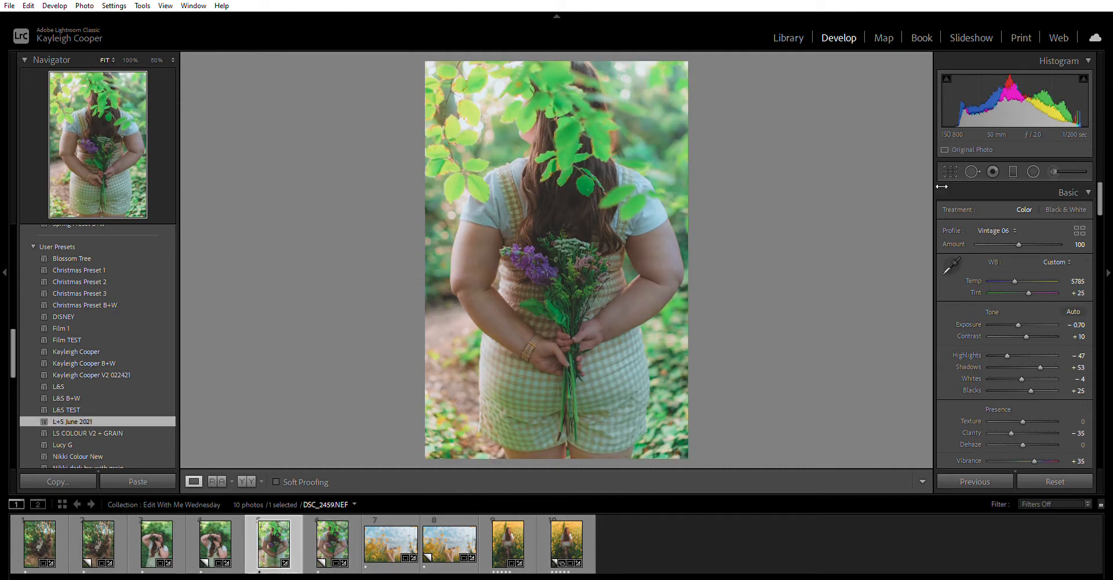
{"action": "left_click", "coordinate": [950, 169]}
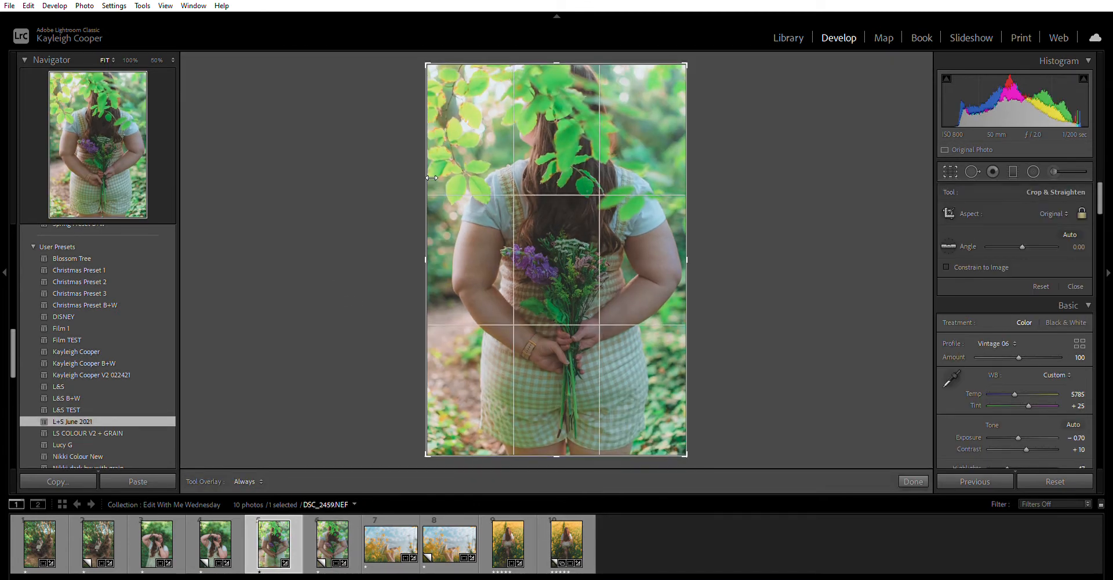
Tighten the crop from the left, shift the photo up, and commit at the original aspect ratio
{"action": "left_click_drag", "start_coordinate": [431, 178], "coordinate": [441, 168]}
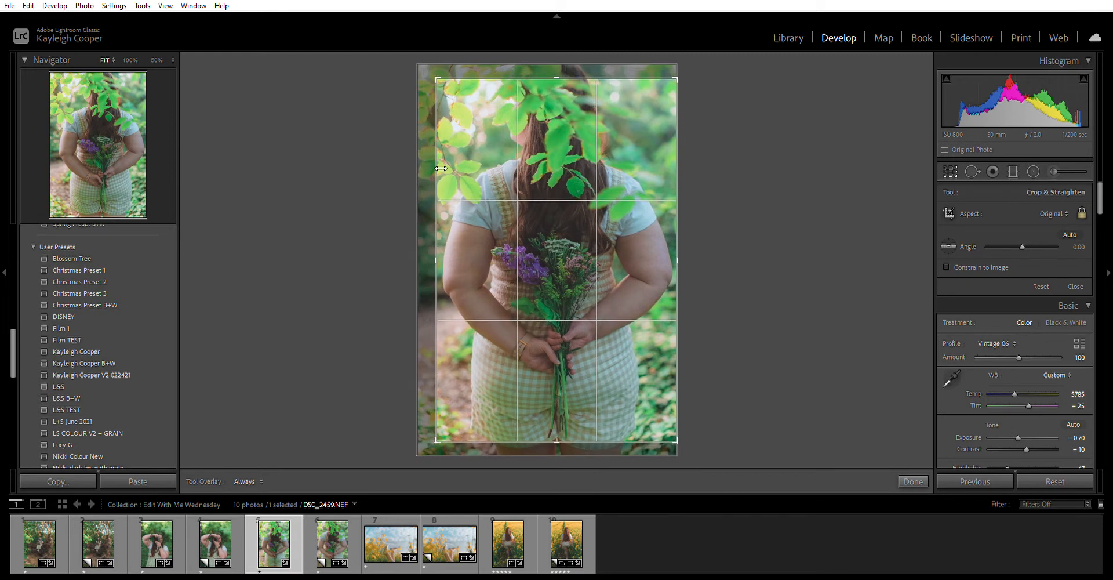
{"action": "mouse_move", "coordinate": [566, 224]}
{"action": "left_mouse_down"}
{"action": "mouse_move", "coordinate": [558, 217]}
{"action": "mouse_move", "coordinate": [559, 230]}
{"action": "left_mouse_up"}
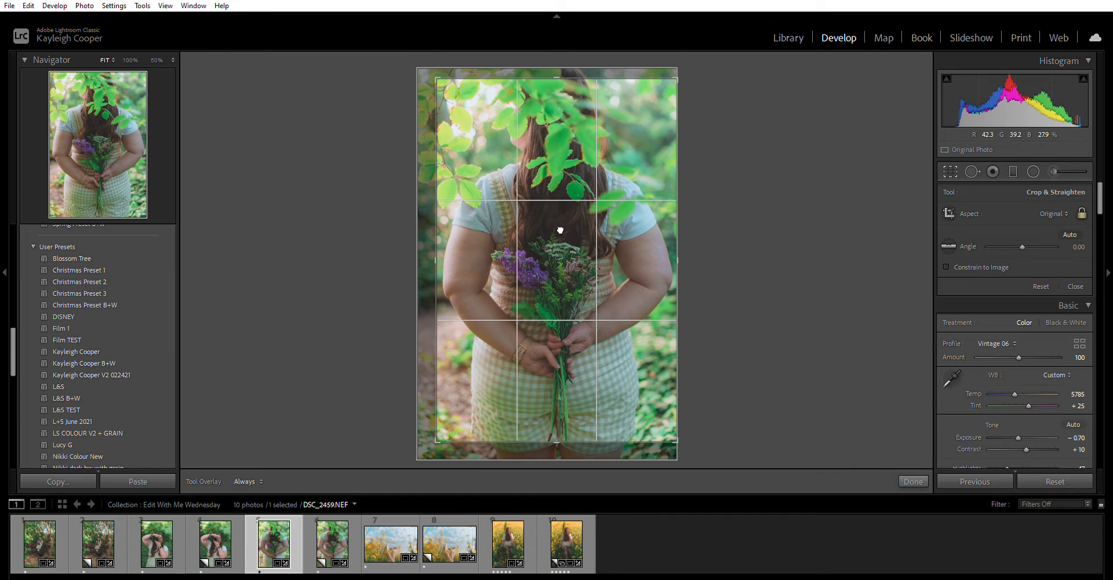
{"action": "left_click", "coordinate": [913, 481]}
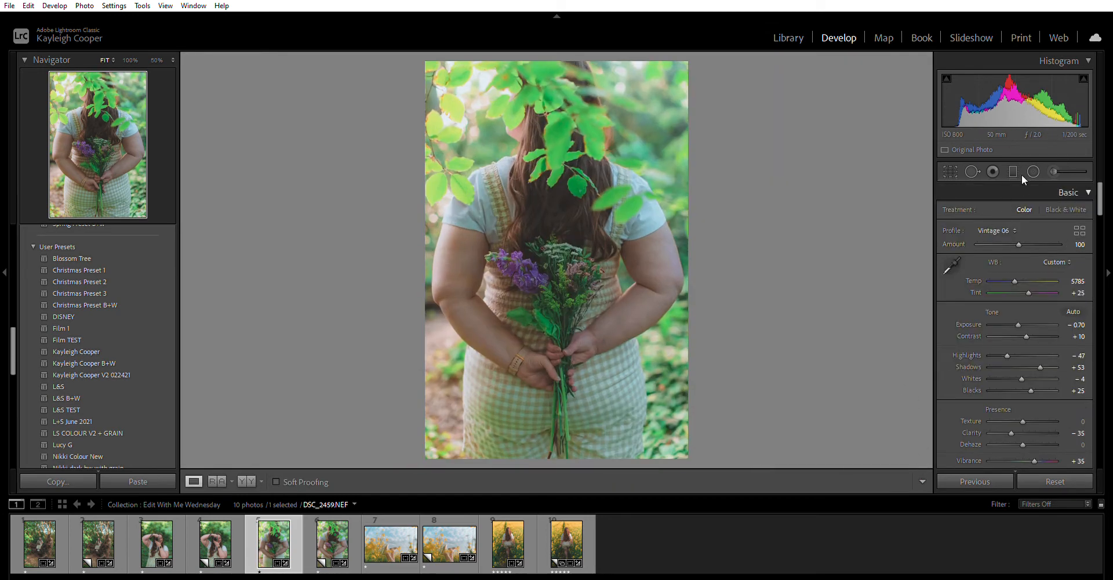
{"action": "left_click", "coordinate": [946, 172]}
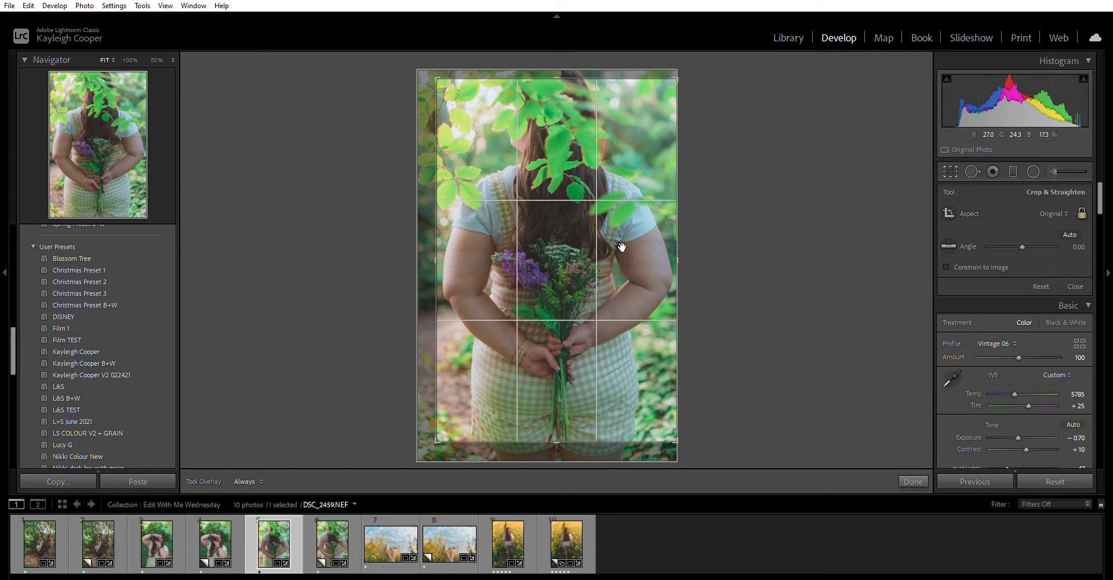
{"action": "key", "text": "Return"}
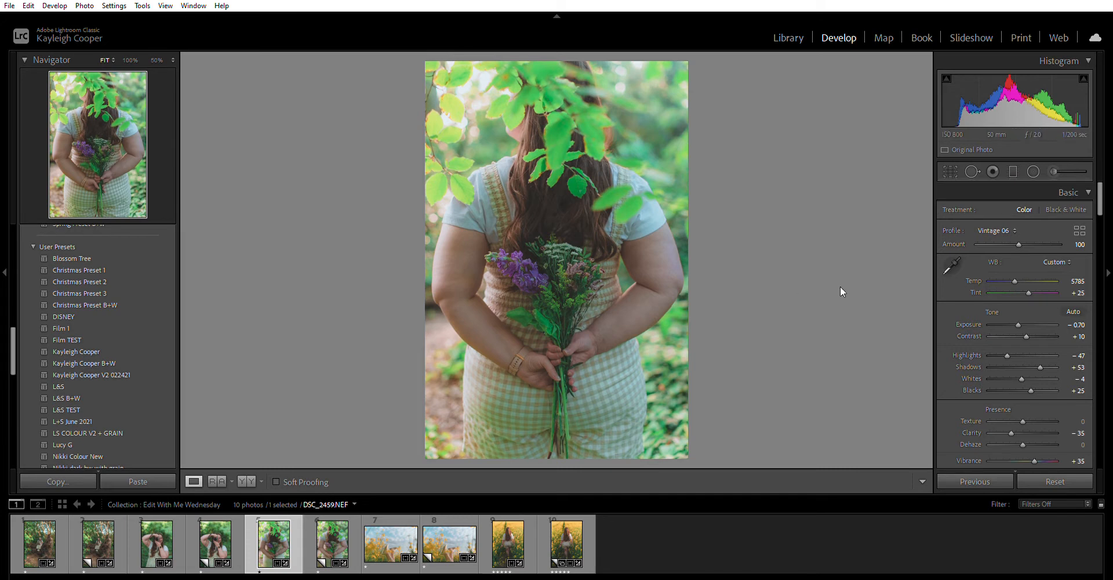
Brush a local mask over the bouquet of flowers and hide the red overlay
{"action": "left_click", "coordinate": [1069, 160]}
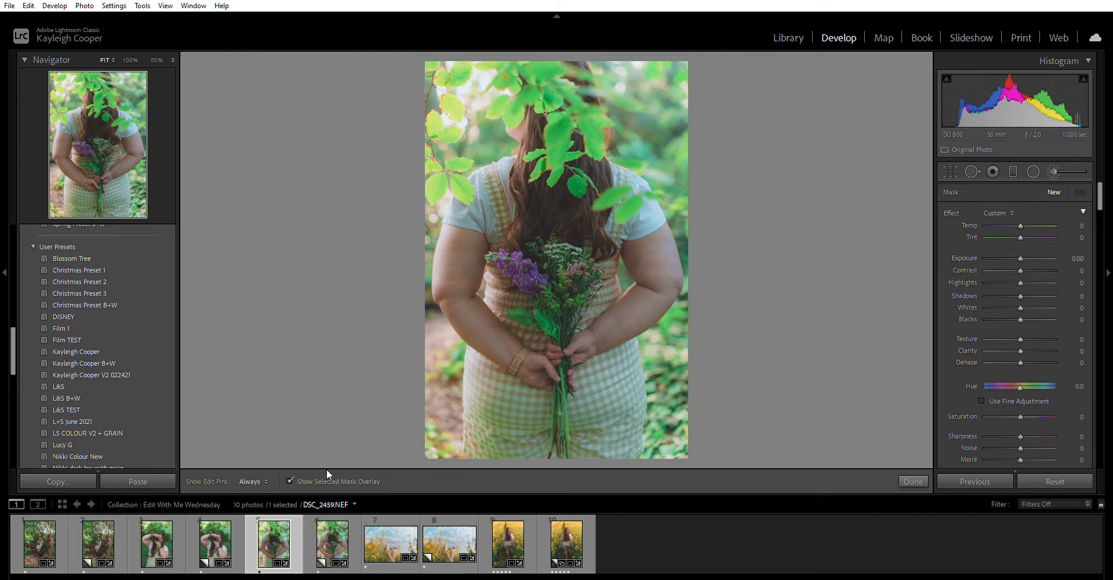
{"action": "mouse_move", "coordinate": [555, 270]}
{"action": "left_mouse_down"}
{"action": "mouse_move", "coordinate": [584, 283]}
{"action": "mouse_move", "coordinate": [510, 269]}
{"action": "mouse_move", "coordinate": [591, 258]}
{"action": "mouse_move", "coordinate": [618, 286]}
{"action": "mouse_move", "coordinate": [544, 318]}
{"action": "mouse_move", "coordinate": [570, 336]}
{"action": "mouse_move", "coordinate": [582, 444]}
{"action": "mouse_move", "coordinate": [599, 306]}
{"action": "mouse_move", "coordinate": [613, 284]}
{"action": "mouse_move", "coordinate": [584, 269]}
{"action": "mouse_move", "coordinate": [524, 268]}
{"action": "mouse_move", "coordinate": [589, 270]}
{"action": "mouse_move", "coordinate": [579, 438]}
{"action": "left_mouse_up"}
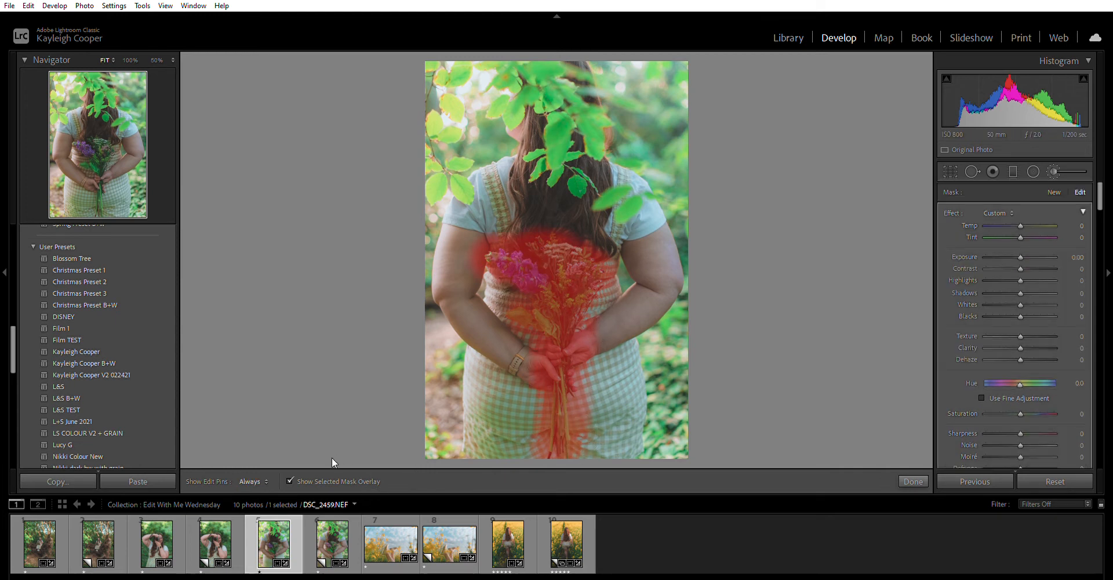
{"action": "left_click", "coordinate": [289, 480]}
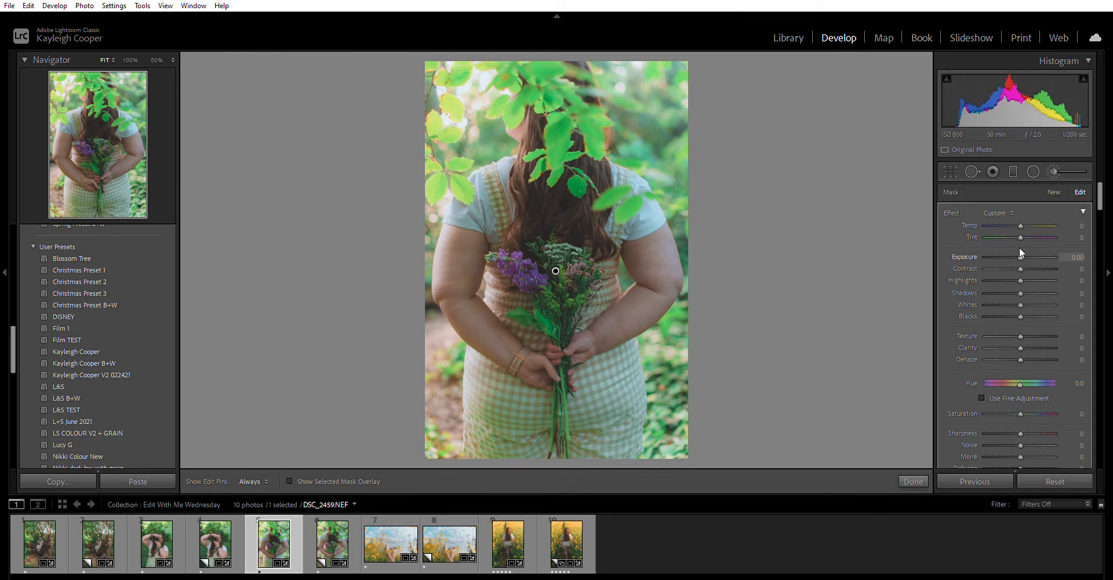
Set the bouquet mask's Exposure to +0.30
{"action": "scroll", "coordinate": [1020, 251], "scroll_direction": "up", "scroll_amount": 6}
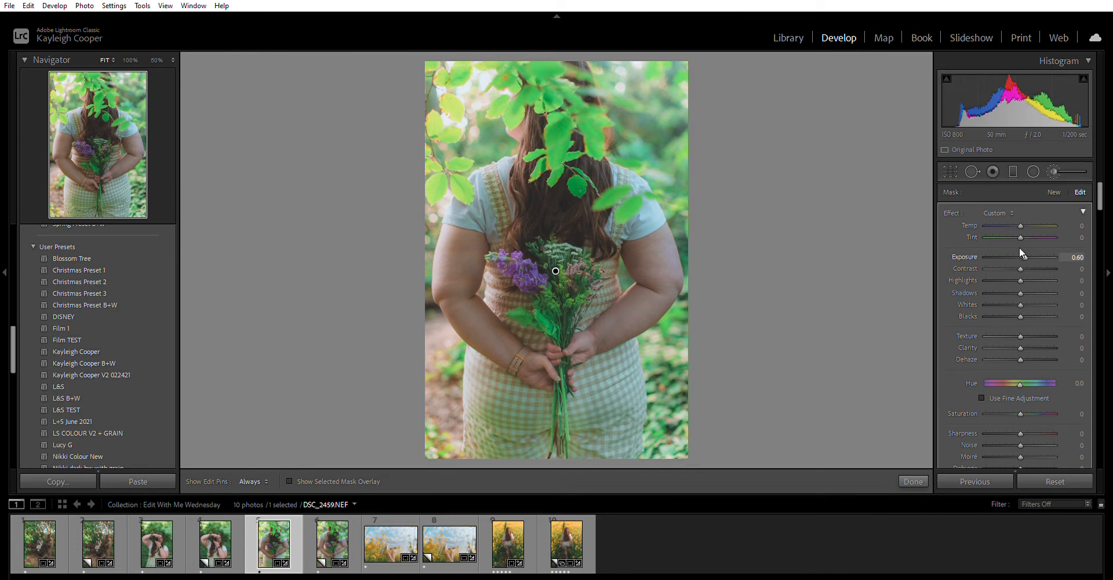
{"action": "scroll", "coordinate": [1020, 251], "scroll_direction": "up", "scroll_amount": 2}
{"action": "scroll", "coordinate": [1019, 249], "scroll_direction": "up", "scroll_amount": 4}
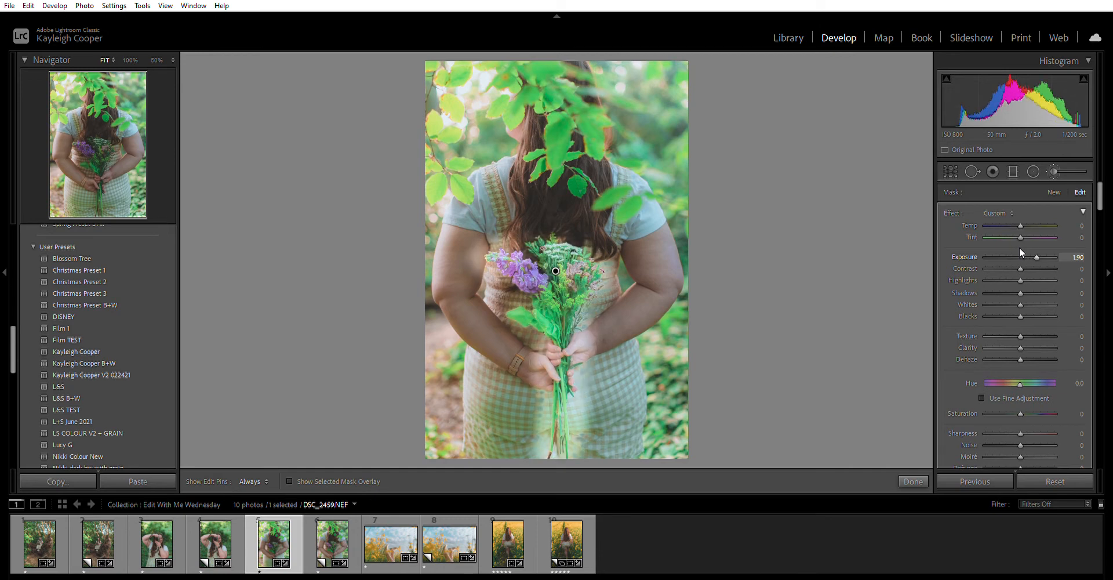
{"action": "scroll", "coordinate": [1019, 248], "scroll_direction": "down", "scroll_amount": 12}
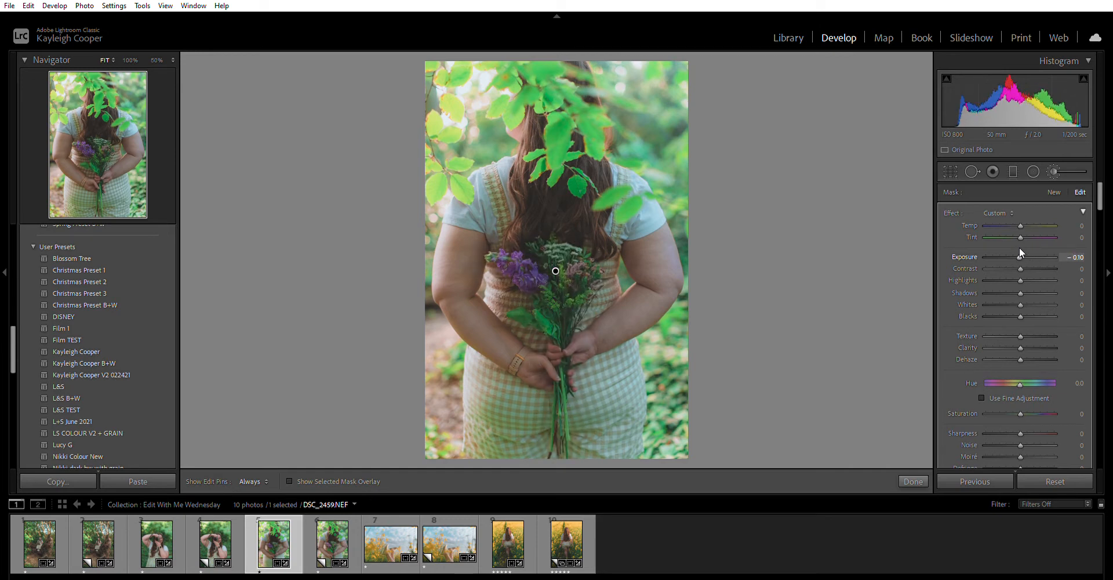
{"action": "scroll", "coordinate": [1019, 249], "scroll_direction": "up", "scroll_amount": 3}
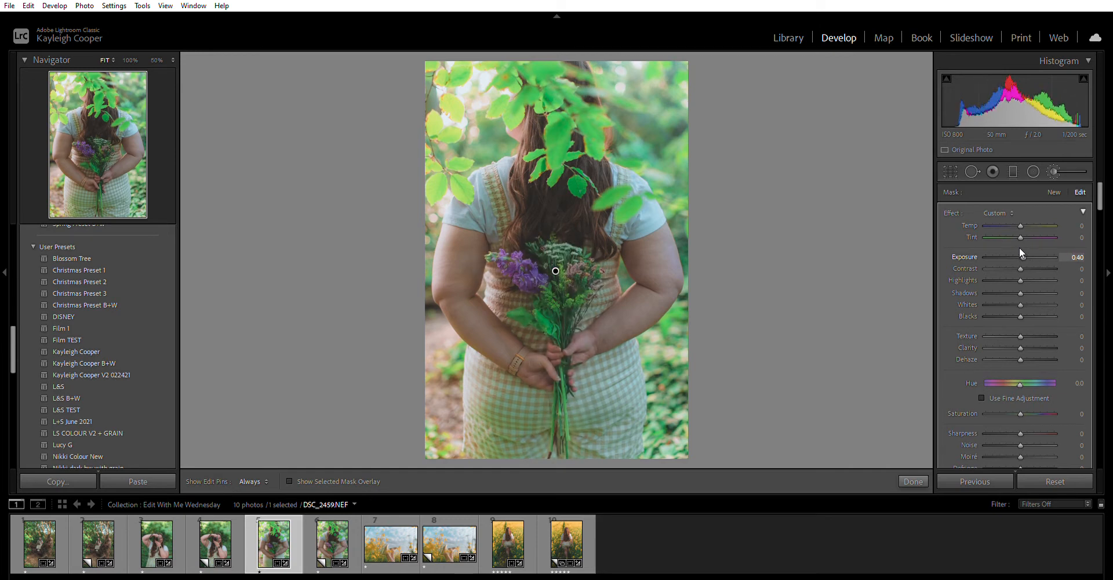
{"action": "scroll", "coordinate": [1020, 251], "scroll_direction": "down", "scroll_amount": 1}
Close the flower brush and draw a graduated filter across the right side of the photo
{"action": "left_click", "coordinate": [915, 475]}
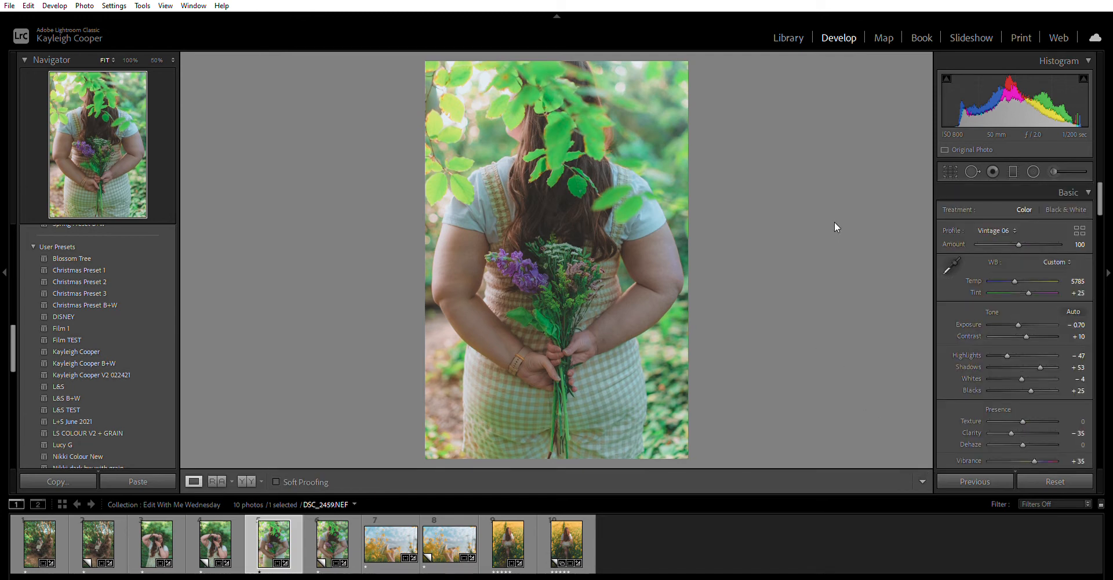
{"action": "left_click", "coordinate": [1012, 171]}
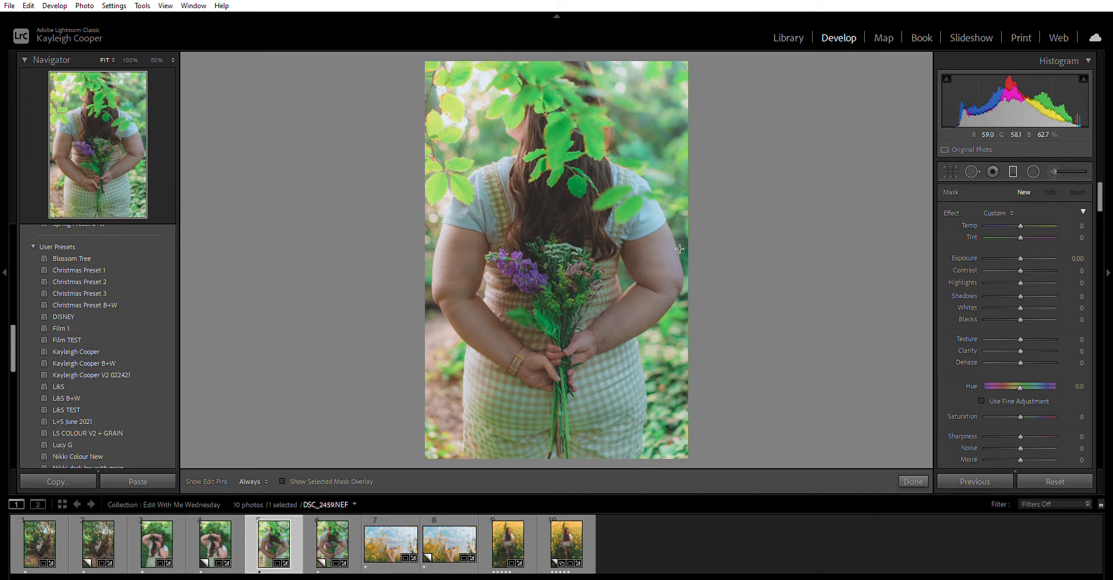
{"action": "left_click_drag", "start_coordinate": [683, 248], "coordinate": [578, 241]}
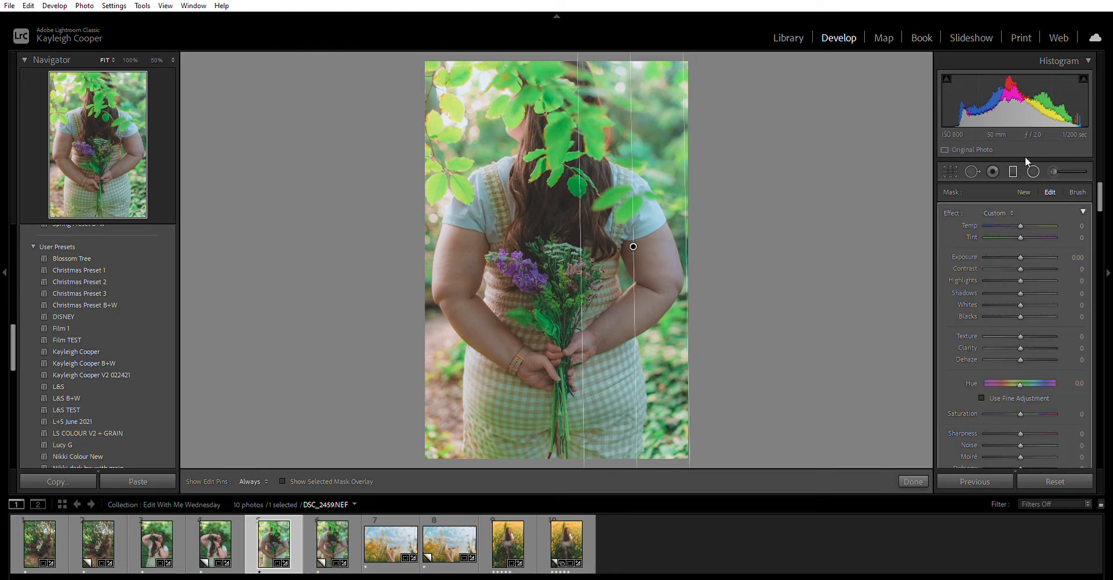
{"action": "mouse_move", "coordinate": [634, 243]}
{"action": "left_mouse_down"}
{"action": "mouse_move", "coordinate": [597, 241]}
{"action": "mouse_move", "coordinate": [635, 240]}
{"action": "left_mouse_up"}
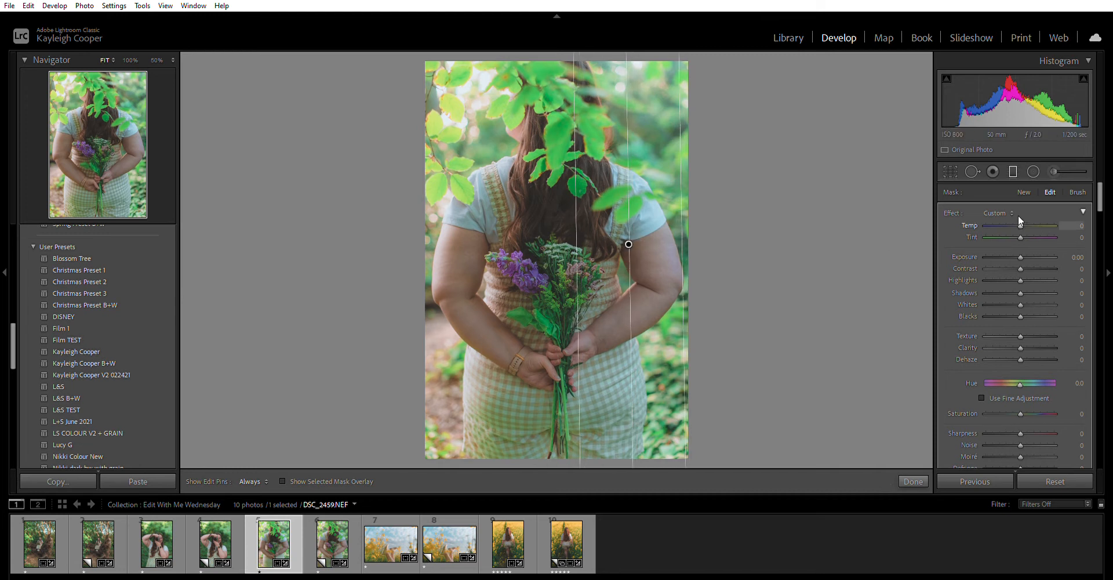
Warm the gradient to Temp +22 and nudge it slightly to the right
{"action": "type", "text": "12"}
{"action": "left_click_drag", "start_coordinate": [1024, 225], "coordinate": [1027, 225]}
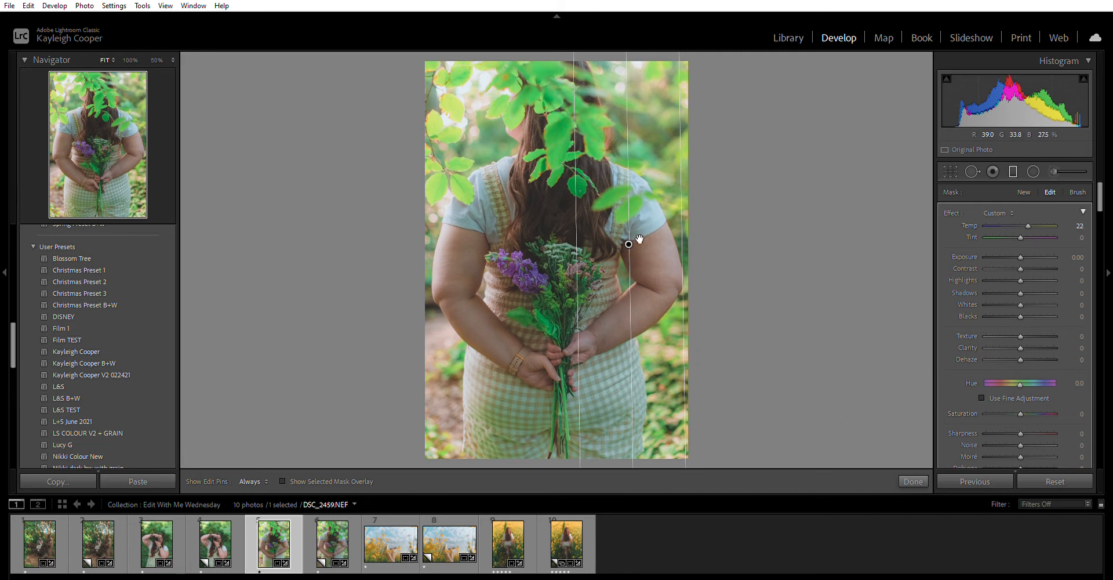
{"action": "mouse_move", "coordinate": [633, 239]}
{"action": "left_mouse_down"}
{"action": "mouse_move", "coordinate": [407, 248]}
{"action": "mouse_move", "coordinate": [801, 243]}
{"action": "mouse_move", "coordinate": [625, 239]}
{"action": "left_mouse_up"}
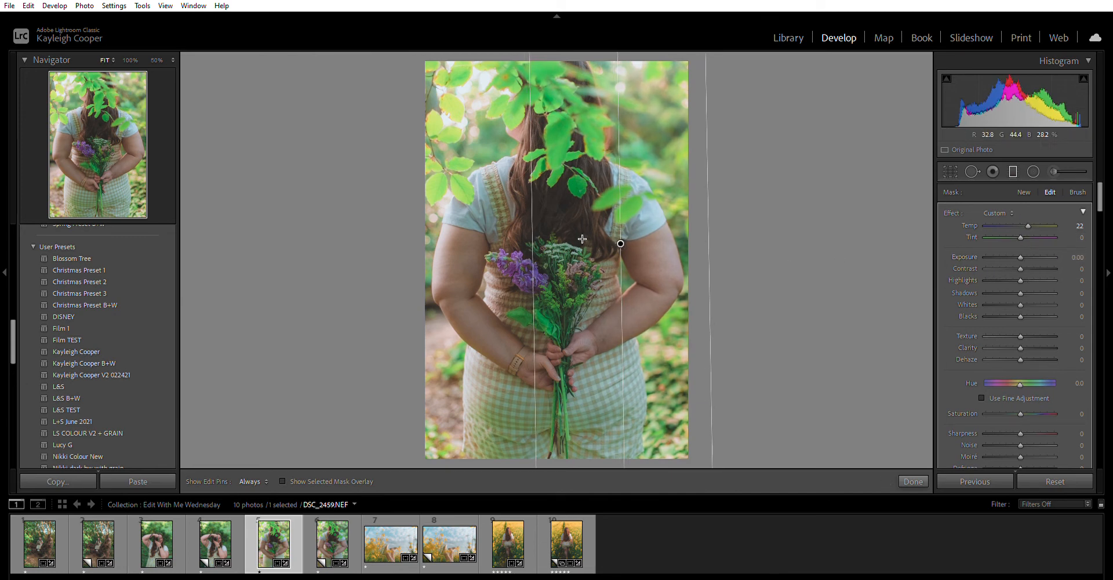
{"action": "left_click", "coordinate": [905, 470]}
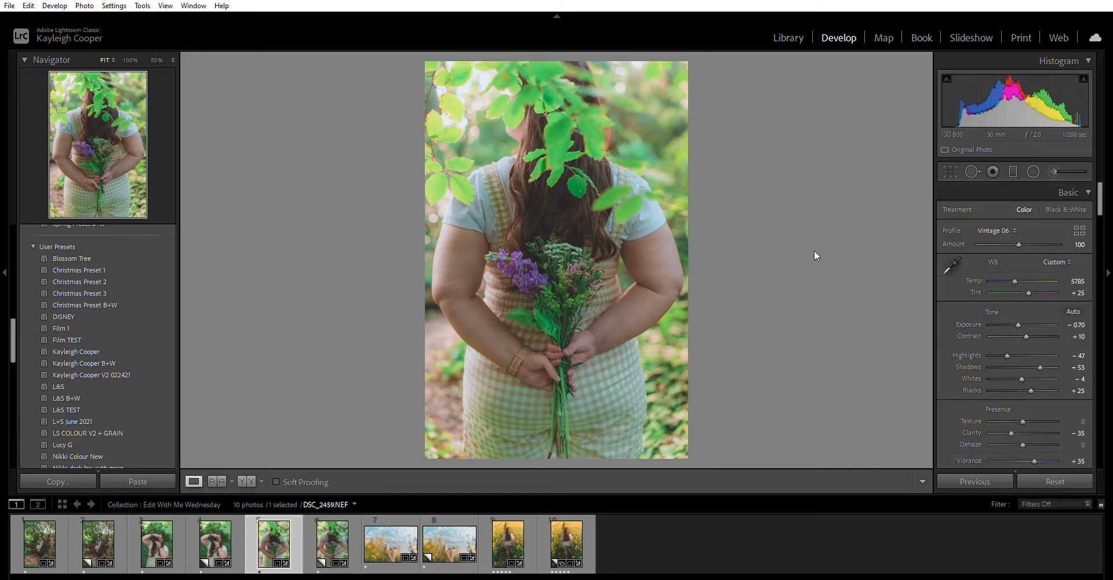
Raise the flower mask's Exposure to 0.40 and paint it over more of the bouquet and arm
{"action": "left_click", "coordinate": [1054, 171]}
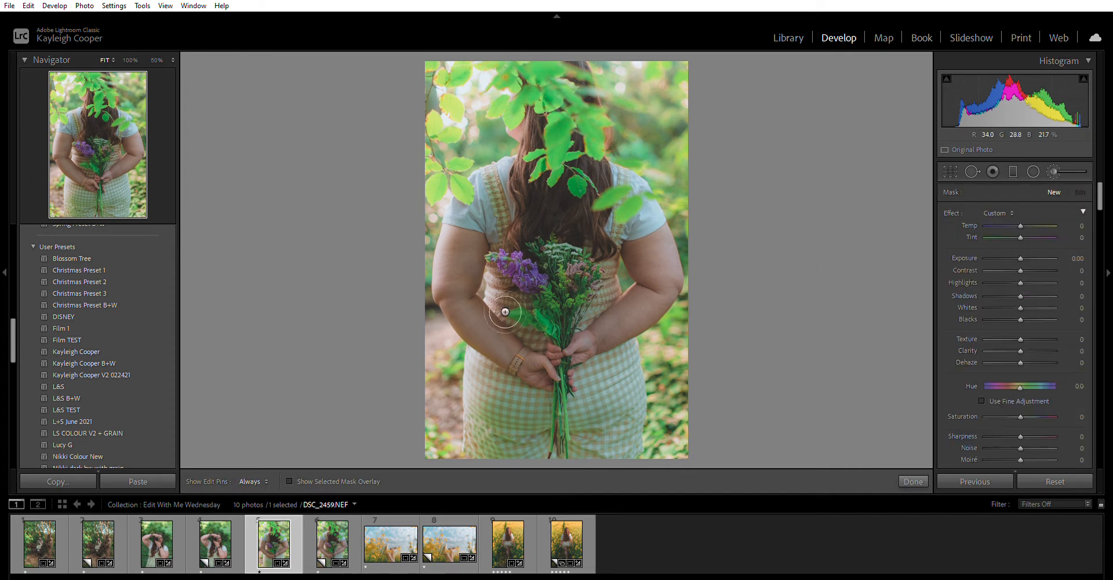
{"action": "left_click", "coordinate": [557, 270]}
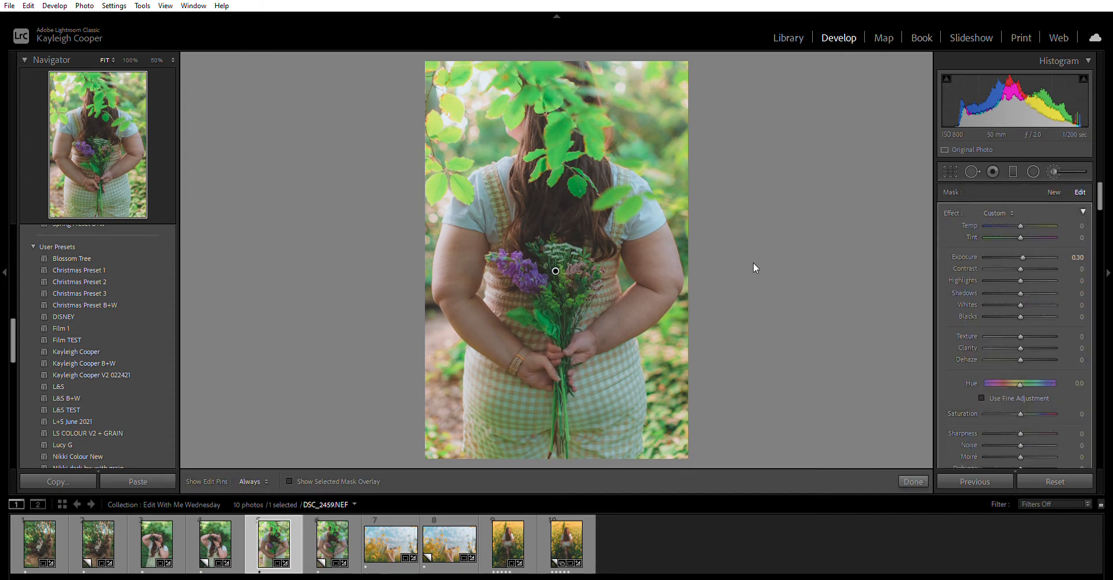
{"action": "key", "text": "Up"}
{"action": "mouse_move", "coordinate": [563, 346]}
{"action": "left_mouse_down"}
{"action": "mouse_move", "coordinate": [521, 297]}
{"action": "mouse_move", "coordinate": [521, 270]}
{"action": "mouse_move", "coordinate": [575, 247]}
{"action": "mouse_move", "coordinate": [571, 202]}
{"action": "mouse_move", "coordinate": [614, 229]}
{"action": "mouse_move", "coordinate": [627, 182]}
{"action": "mouse_move", "coordinate": [606, 173]}
{"action": "mouse_move", "coordinate": [575, 234]}
{"action": "mouse_move", "coordinate": [551, 192]}
{"action": "mouse_move", "coordinate": [558, 134]}
{"action": "mouse_move", "coordinate": [554, 208]}
{"action": "mouse_move", "coordinate": [588, 210]}
{"action": "mouse_move", "coordinate": [584, 177]}
{"action": "mouse_move", "coordinate": [585, 194]}
{"action": "mouse_move", "coordinate": [599, 195]}
{"action": "mouse_move", "coordinate": [612, 220]}
{"action": "mouse_move", "coordinate": [590, 252]}
{"action": "mouse_move", "coordinate": [570, 245]}
{"action": "mouse_move", "coordinate": [580, 291]}
{"action": "mouse_move", "coordinate": [575, 262]}
{"action": "mouse_move", "coordinate": [564, 289]}
{"action": "mouse_move", "coordinate": [558, 270]}
{"action": "mouse_move", "coordinate": [535, 274]}
{"action": "mouse_move", "coordinate": [593, 290]}
{"action": "mouse_move", "coordinate": [639, 266]}
{"action": "mouse_move", "coordinate": [540, 276]}
{"action": "mouse_move", "coordinate": [516, 265]}
{"action": "mouse_move", "coordinate": [510, 290]}
{"action": "mouse_move", "coordinate": [517, 262]}
{"action": "left_mouse_up"}
{"action": "mouse_move", "coordinate": [642, 262]}
{"action": "left_mouse_down"}
{"action": "mouse_move", "coordinate": [656, 294]}
{"action": "mouse_move", "coordinate": [618, 321]}
{"action": "mouse_move", "coordinate": [571, 327]}
{"action": "mouse_move", "coordinate": [551, 362]}
{"action": "mouse_move", "coordinate": [521, 303]}
{"action": "mouse_move", "coordinate": [528, 332]}
{"action": "mouse_move", "coordinate": [586, 274]}
{"action": "left_mouse_up"}
{"action": "left_click", "coordinate": [913, 476]}
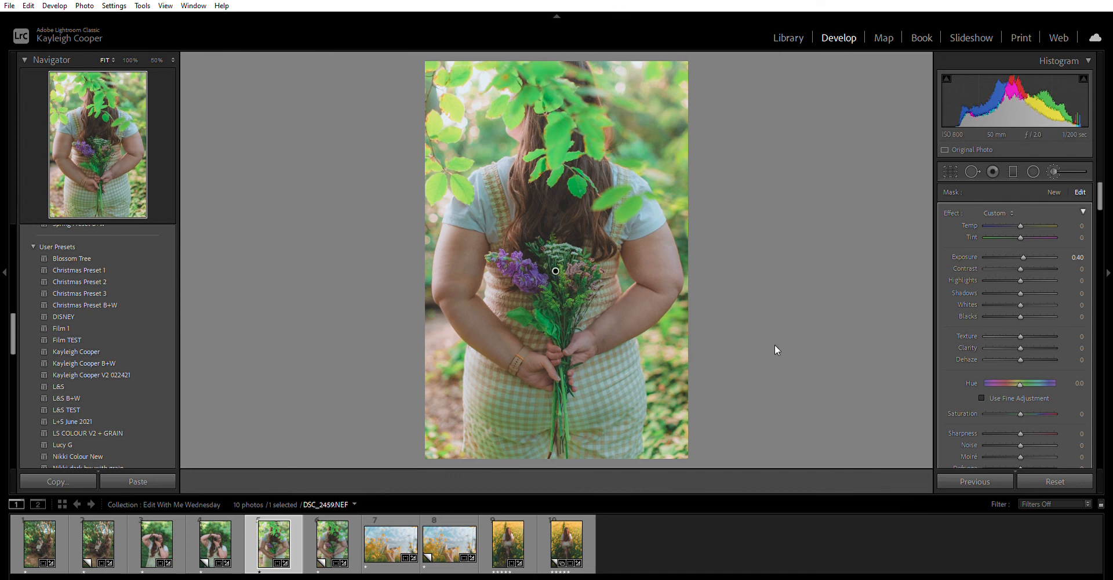